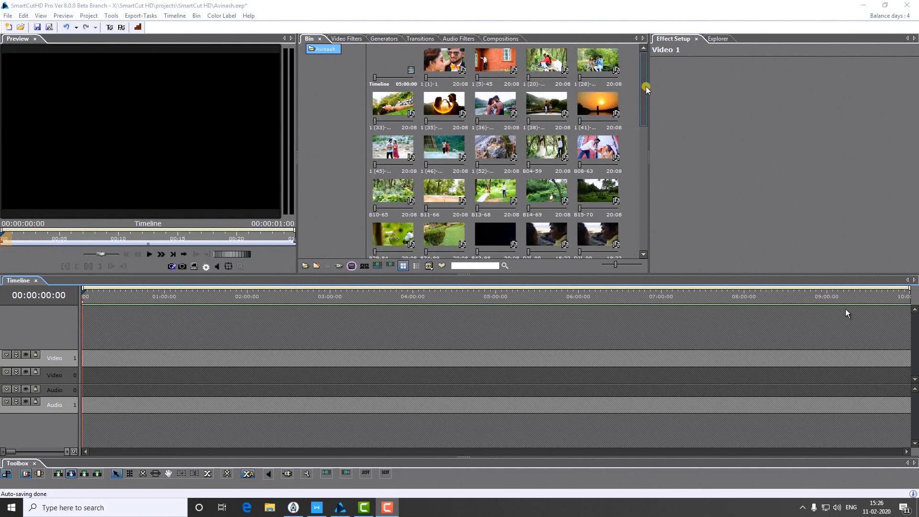
Place the bin clips from 1 (1)-1 through the first 52:05 DJI clip at the start of the Video 0 track
scroll(646, 89, "down", 4)
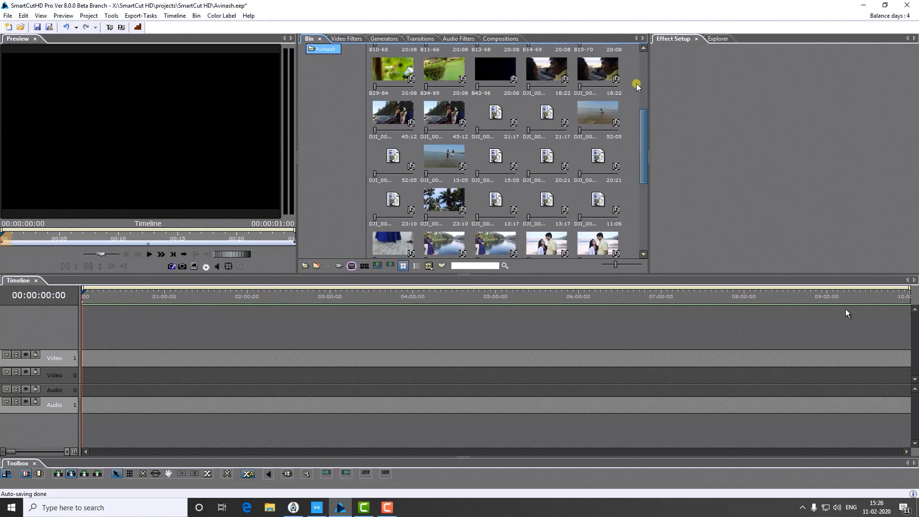
scroll(638, 86, "up", 4)
left_click(448, 67)
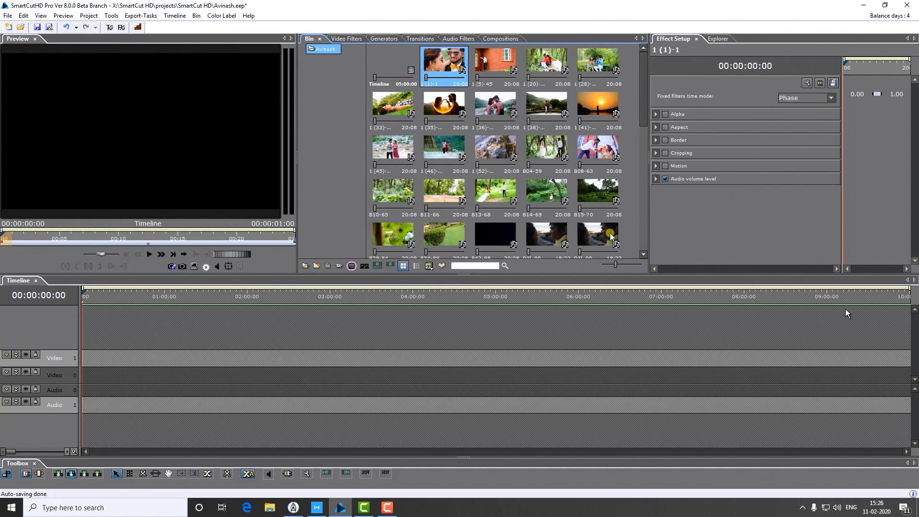
left_click_drag(642, 117, 641, 140)
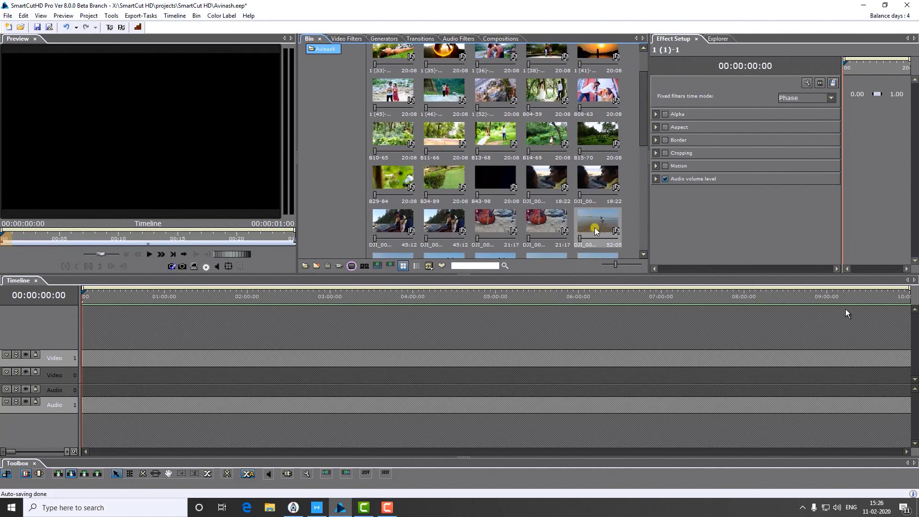
key("ctrl+a")
left_click_drag(596, 231, 86, 381)
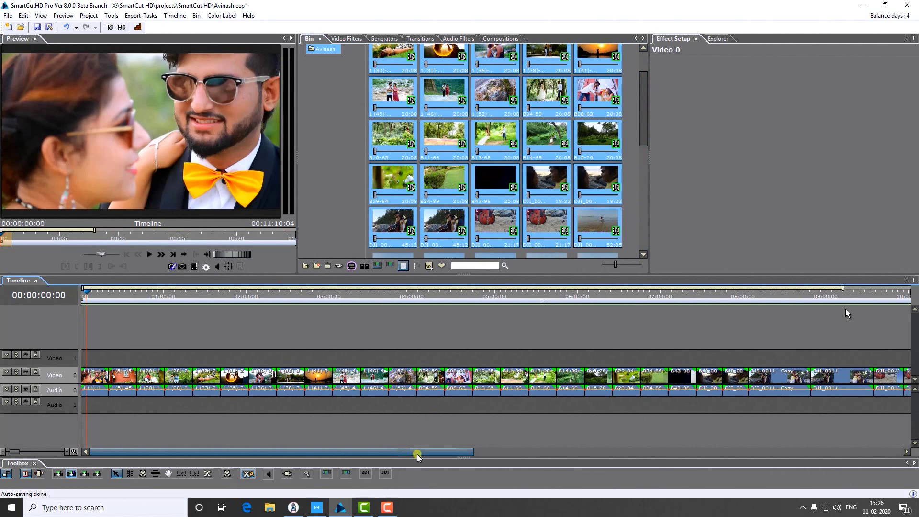
Deselect the bin clips and preview the placed footage by moving the playhead to 00:07:40:06
left_click_drag(418, 457, 459, 455)
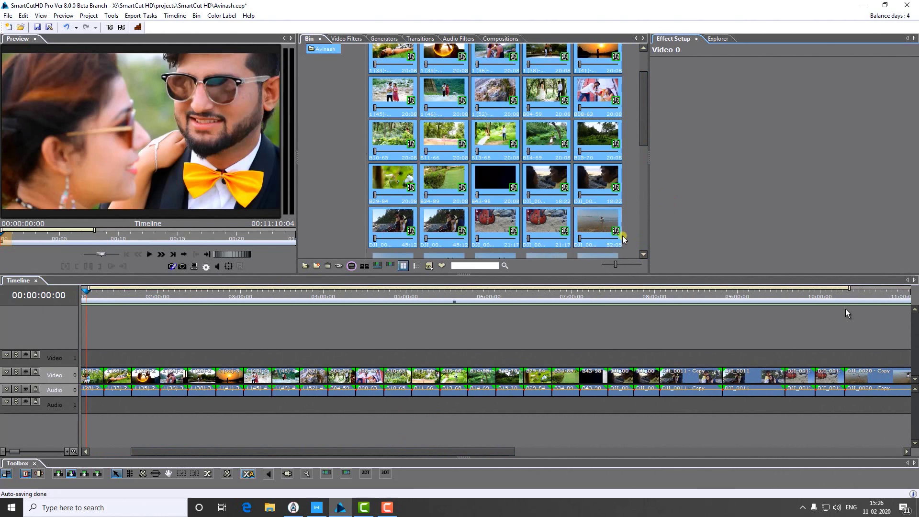
left_click(632, 247)
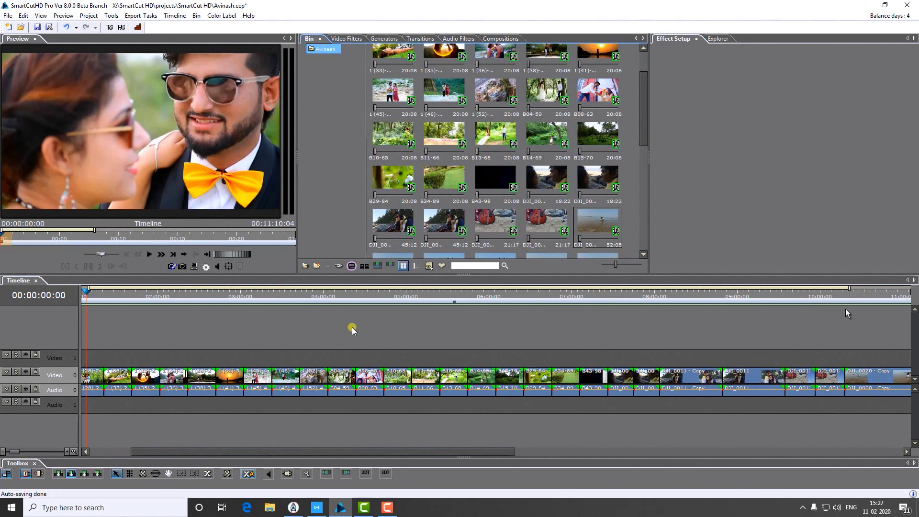
scroll(352, 326, "down", 2)
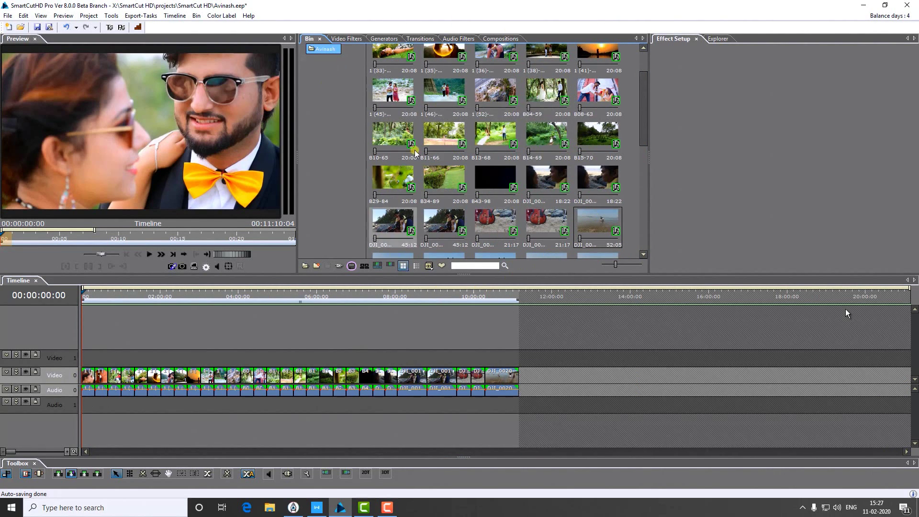
left_click(294, 296)
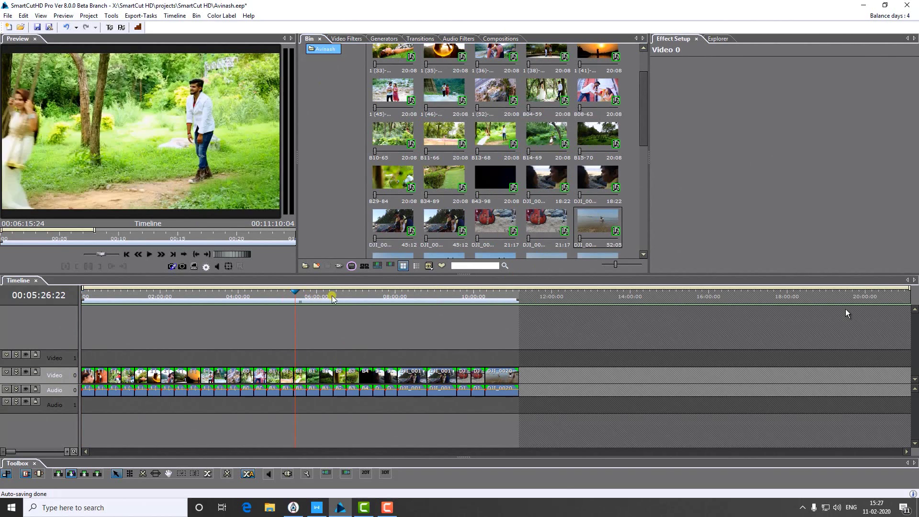
left_click(382, 299)
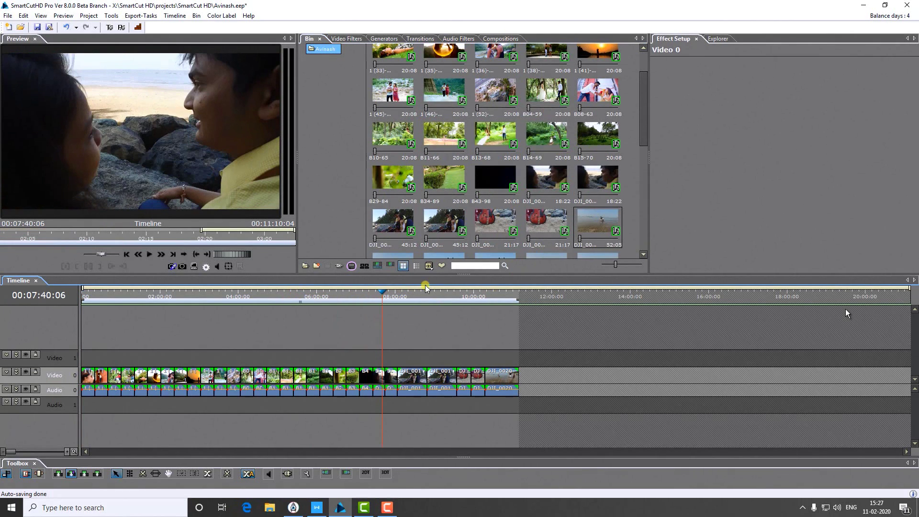
Filter the bin to show only used clips and look through them
left_click(433, 268)
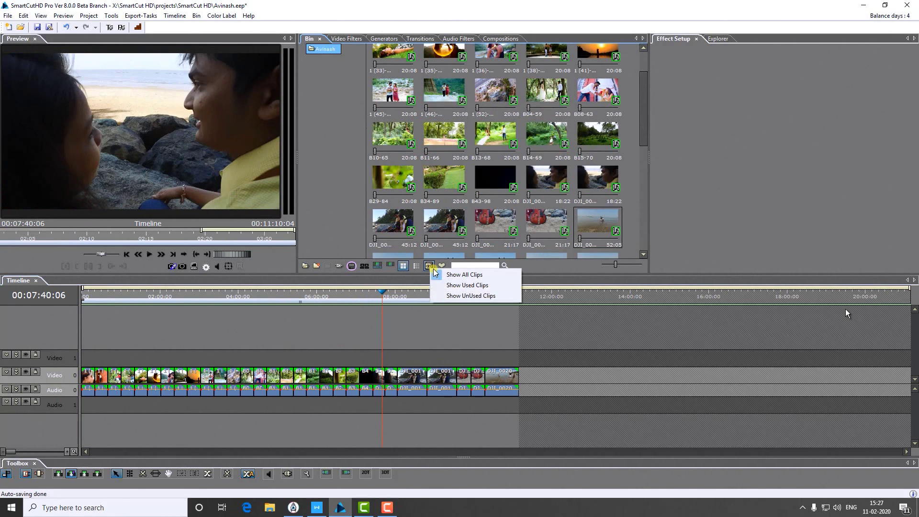
left_click(462, 286)
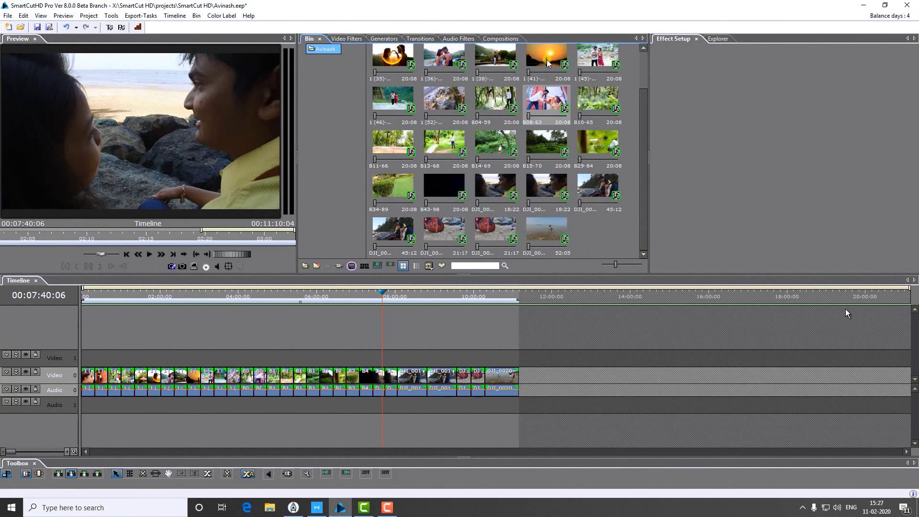
left_click_drag(642, 170, 642, 92)
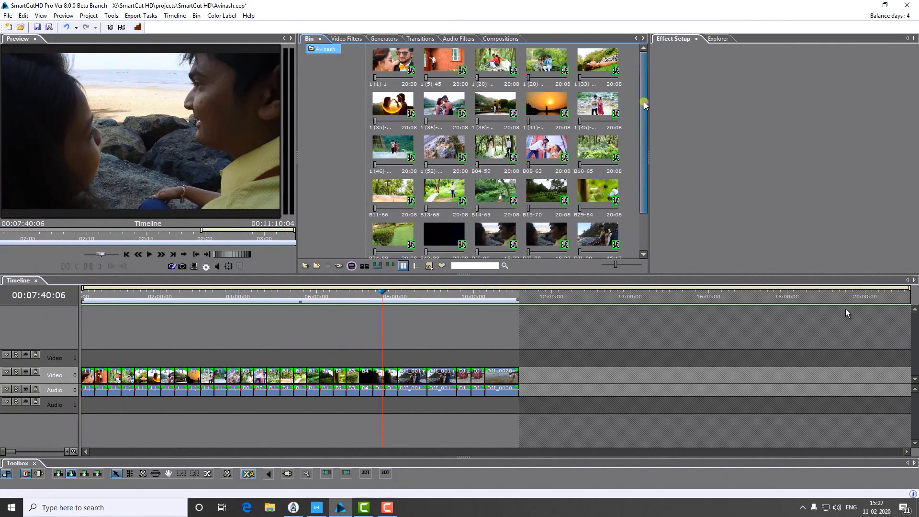
scroll(644, 105, "down", 2)
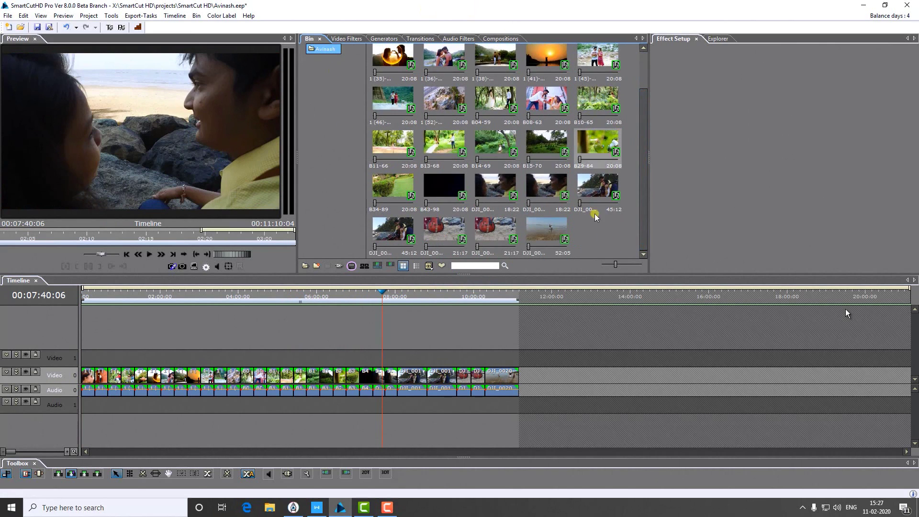
Switch the bin filter to unused clips and look through them
left_click(429, 266)
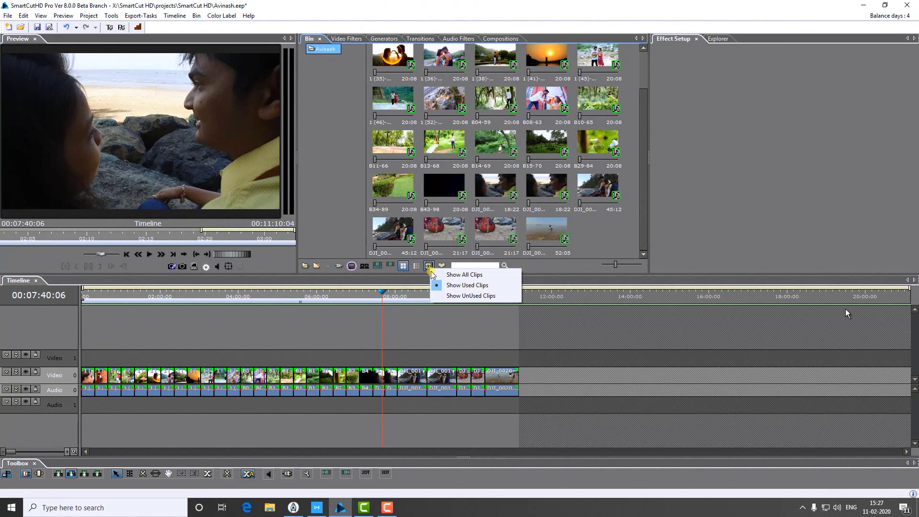
left_click(450, 296)
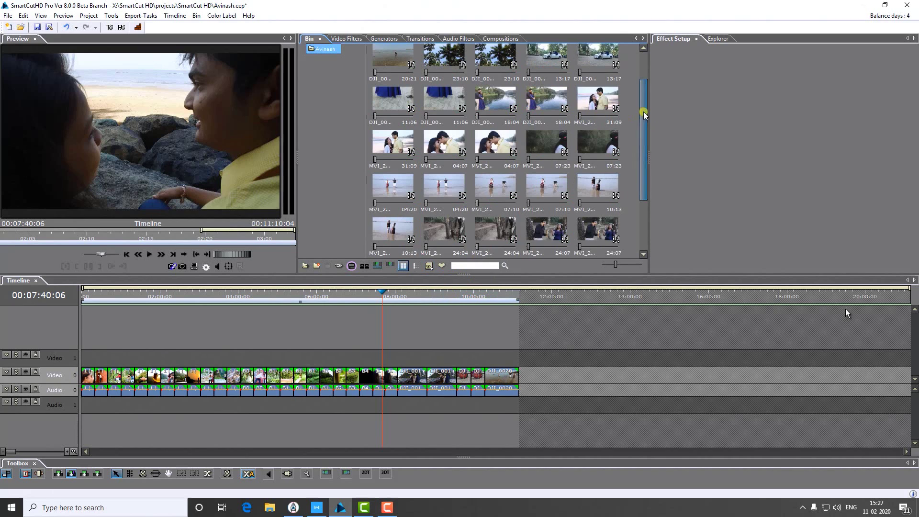
left_click_drag(644, 111, 652, 57)
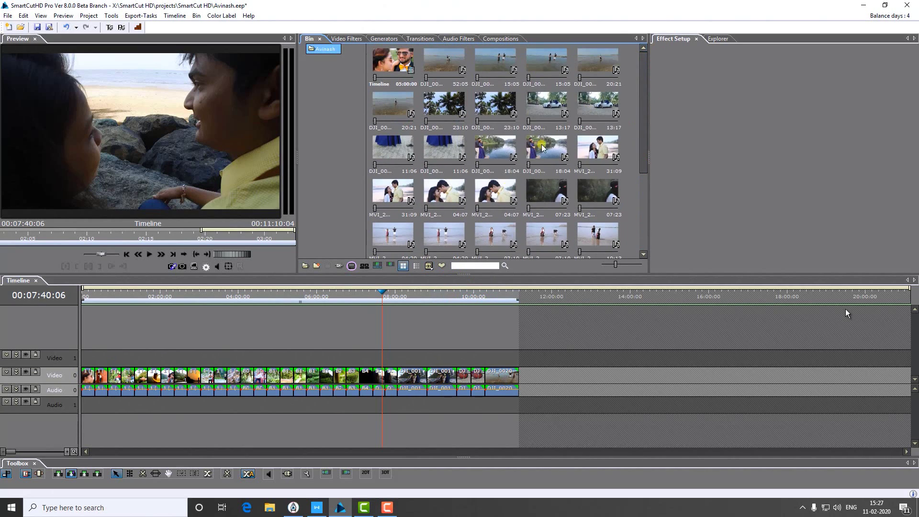
Set the bin filter back to show all clips and look through the full list
left_click(430, 266)
left_click(444, 275)
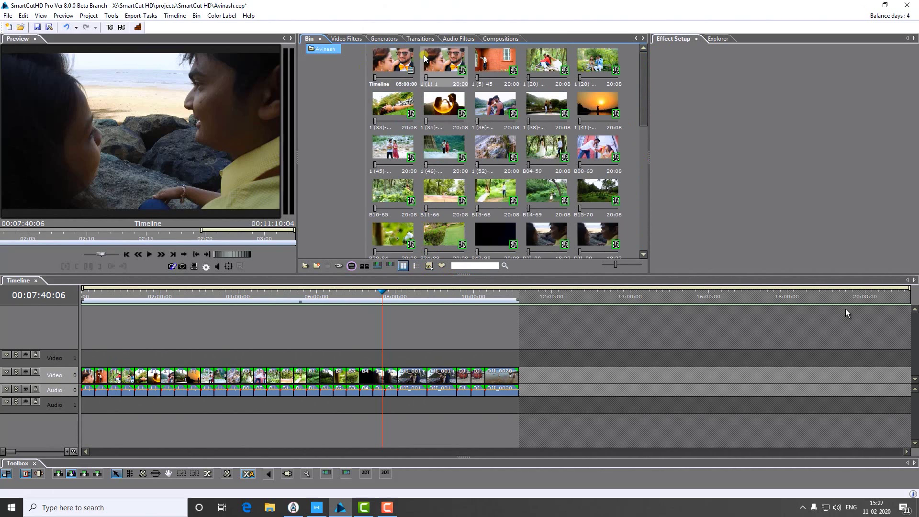
left_click(397, 62)
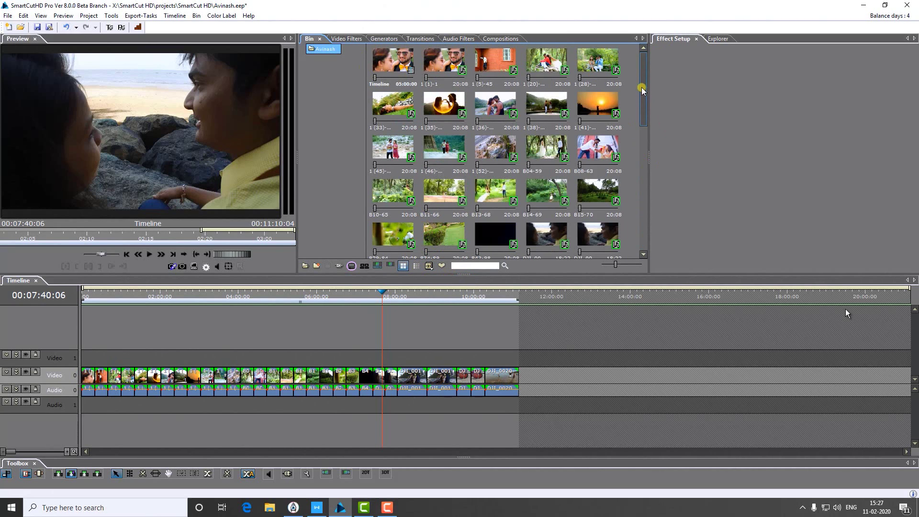
left_click_drag(642, 87, 644, 255)
left_click_drag(645, 214, 643, 74)
Add clip 1 (1)-1 to the favorites, check it in Favorite View, and return to the full bin
left_click(445, 73)
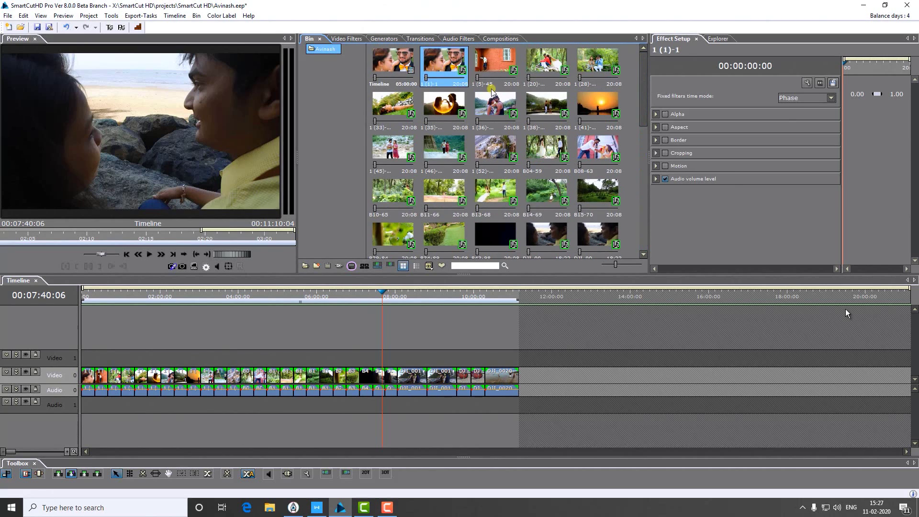
right_click(442, 72)
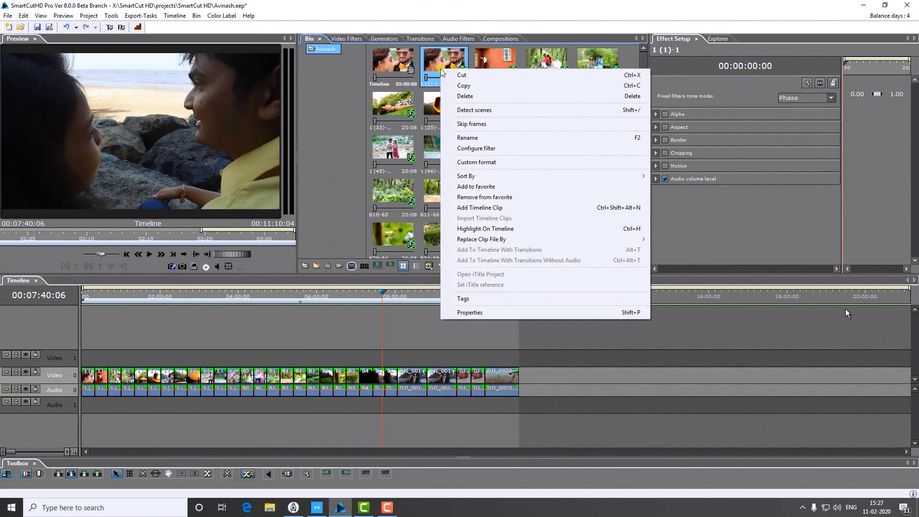
right_click(439, 62)
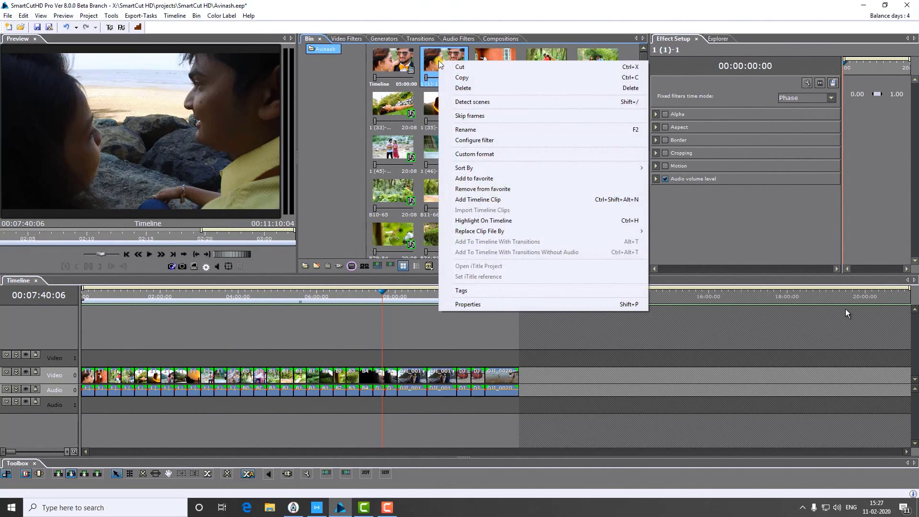
left_click(476, 178)
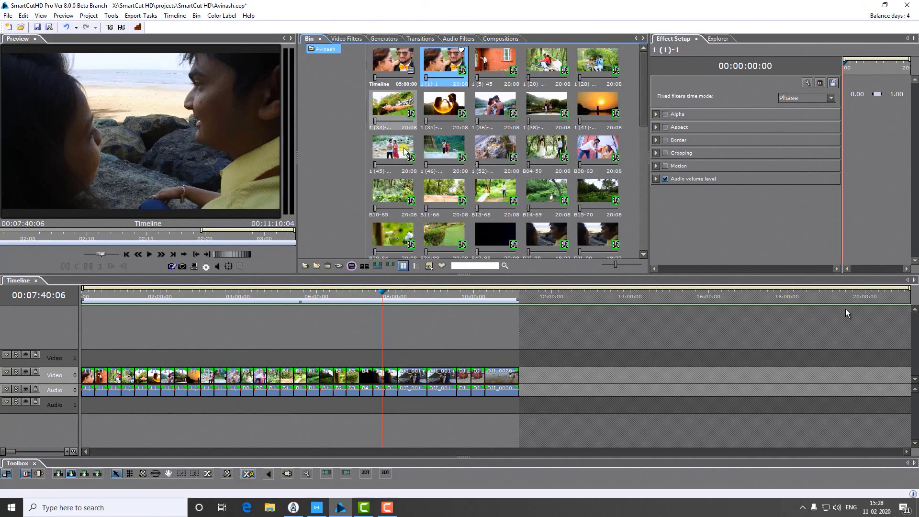
left_click(442, 265)
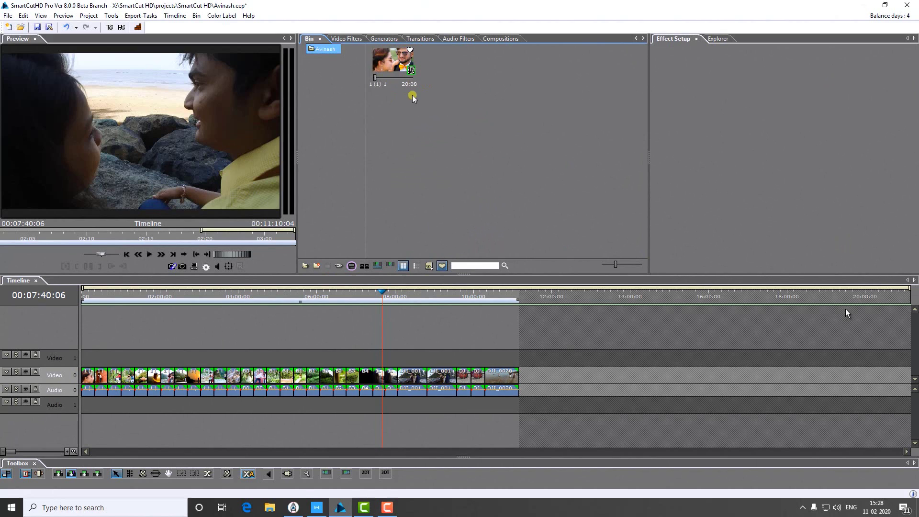
left_click(442, 266)
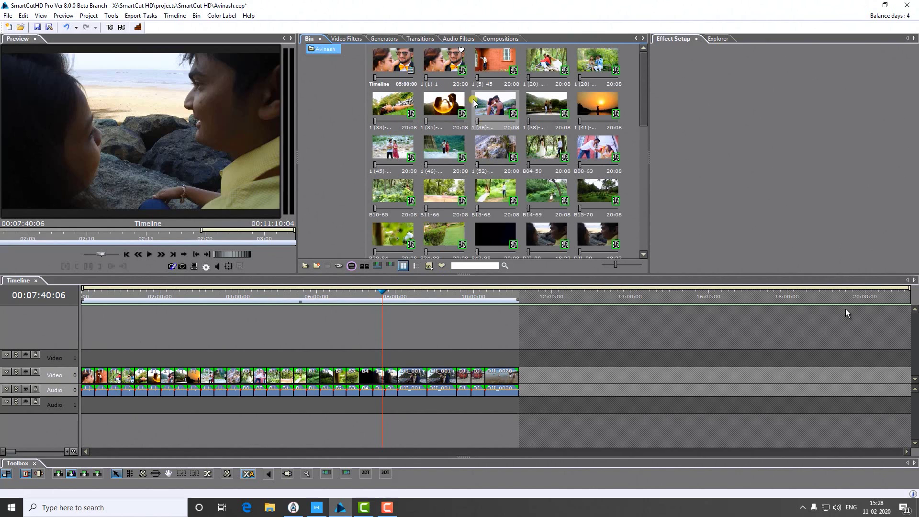
Add the bin clips 1 (20), 1 (33), 1 (35), 1 (36), 1 (38), 1 (45) and B08-63 to the favorites
left_click(398, 105)
left_click(448, 108, "ctrl")
left_click(500, 113, "ctrl")
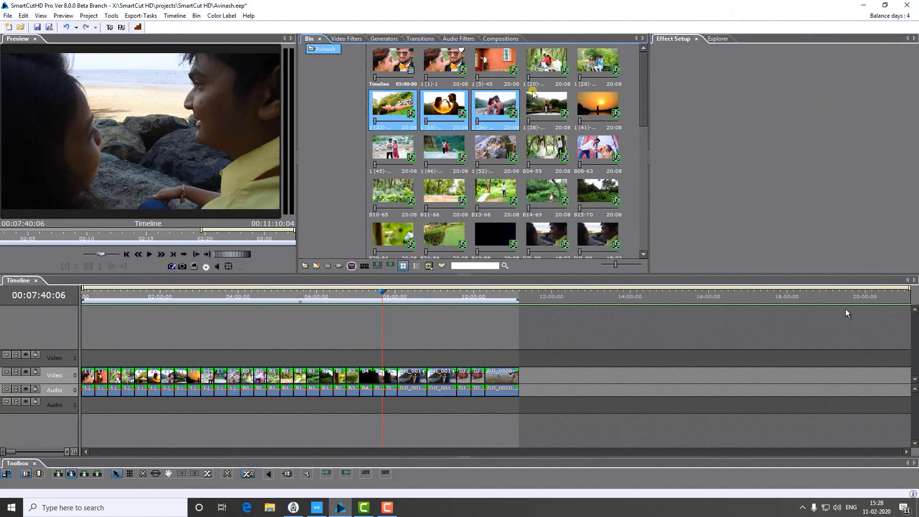
left_click(554, 74, "ctrl")
left_click(556, 110, "ctrl")
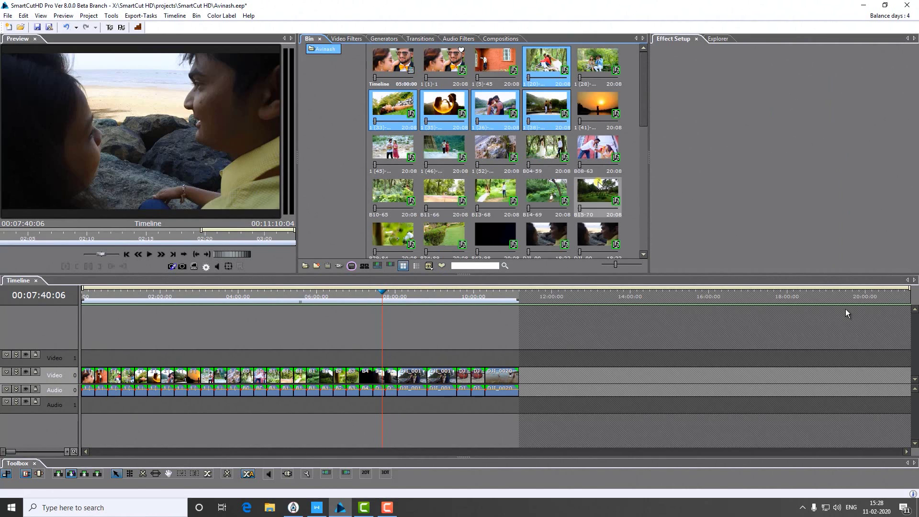
left_click(600, 152, "ctrl")
left_click(400, 156, "ctrl")
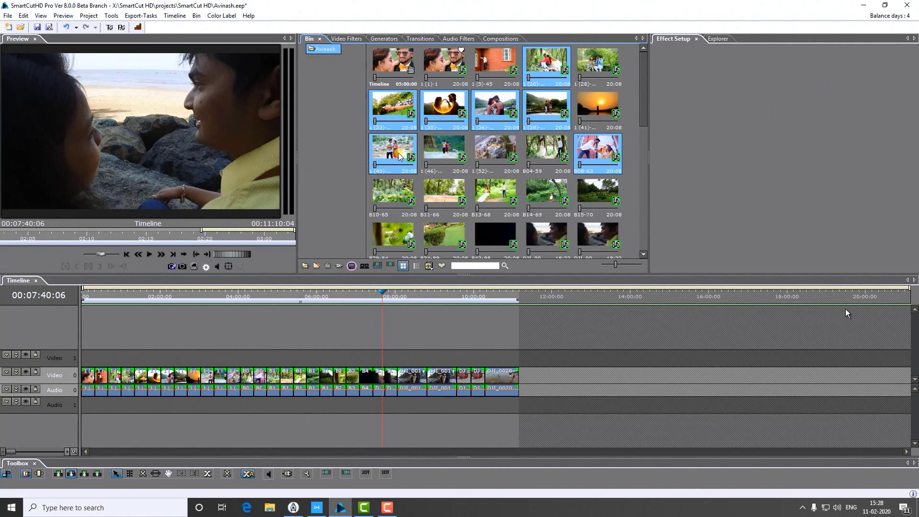
right_click(400, 155)
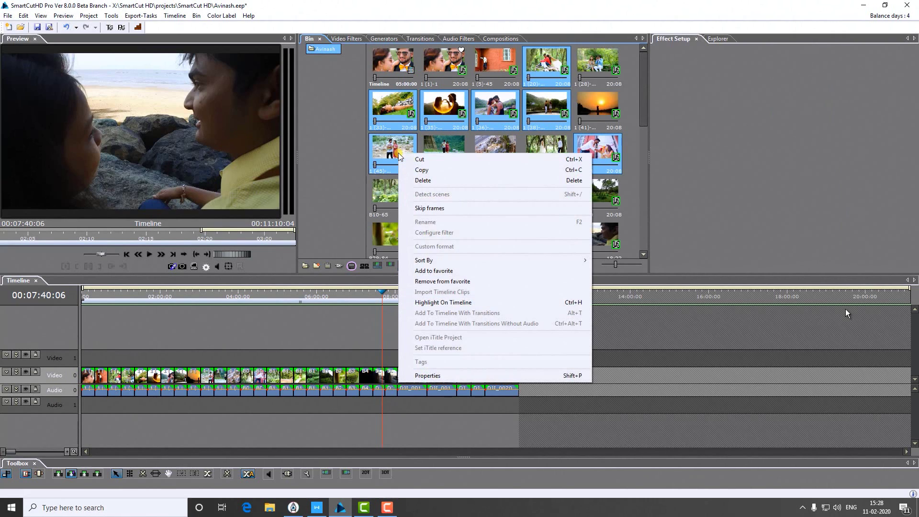
left_click(435, 270)
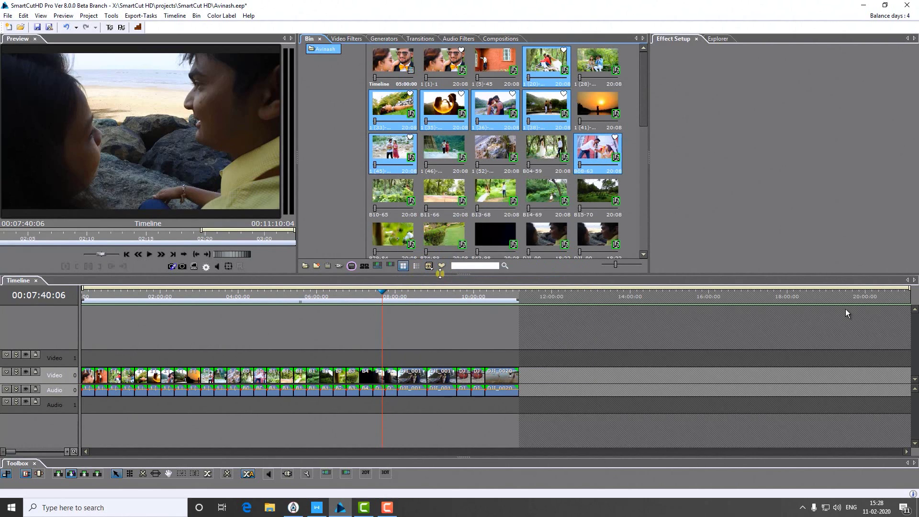
Add the two 31:09 and two 04:07 MVI clips to the favorites and turn on Favorite View in the bin
left_click_drag(642, 108, 640, 194)
left_click(544, 148)
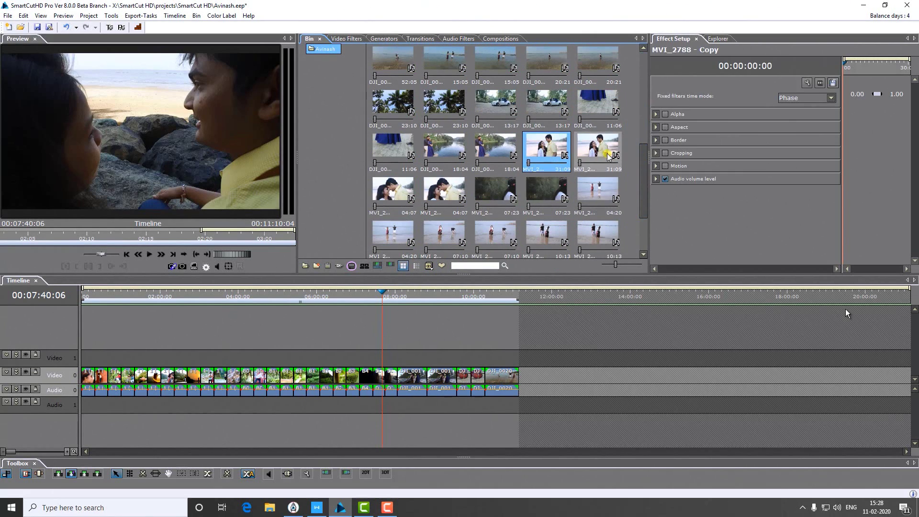
left_click(598, 150, "ctrl")
left_click(445, 191, "ctrl")
left_click(410, 197, "ctrl")
right_click(435, 195)
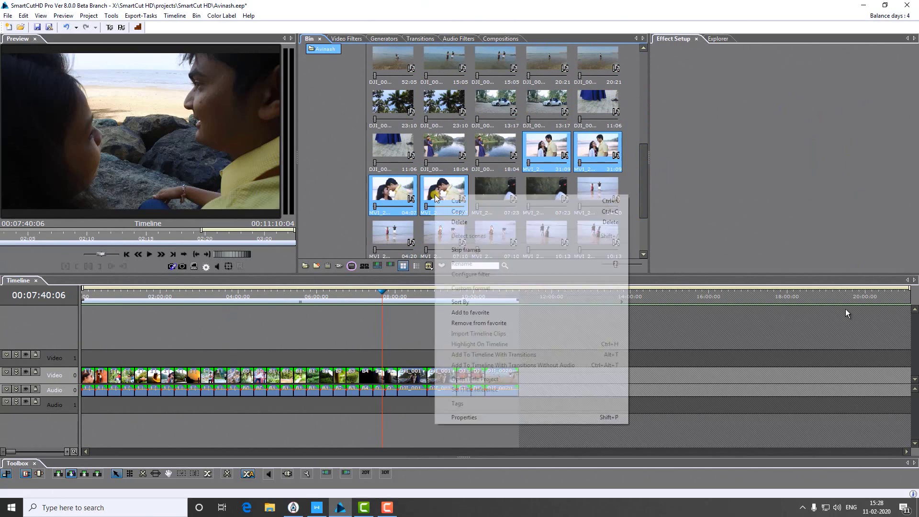
left_click(475, 313)
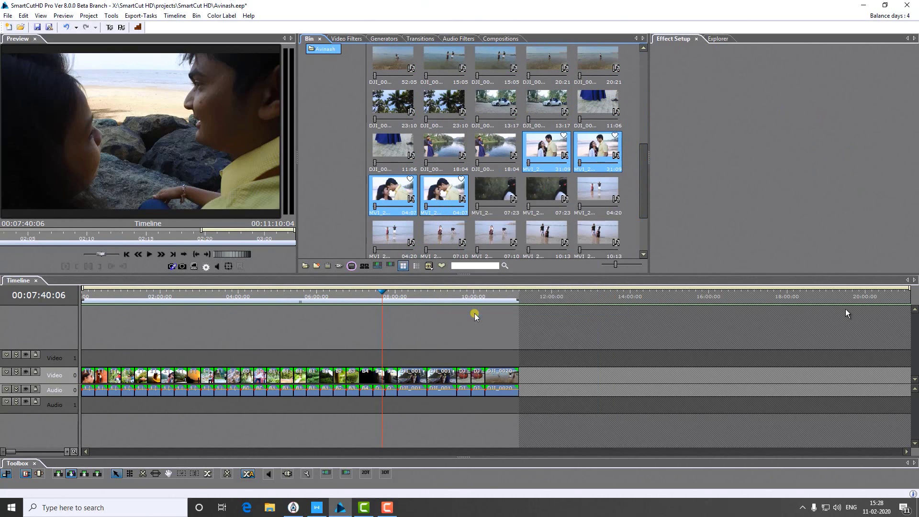
left_click(444, 266)
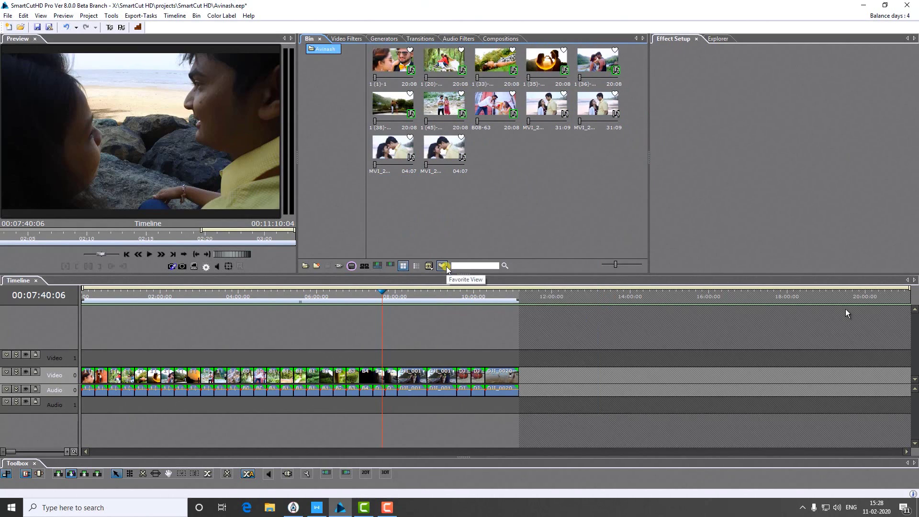